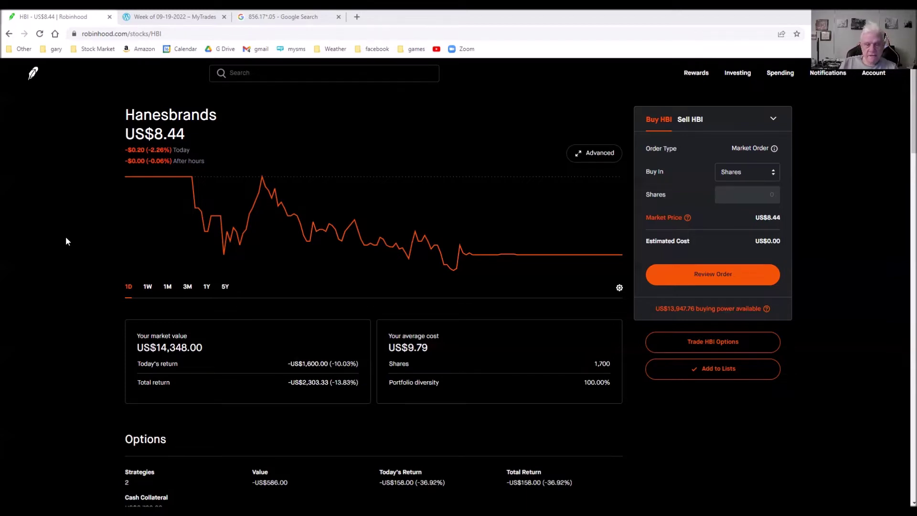
# Open the HBI options chain from the Hanesbrands stock page
pyautogui.click(736, 341)
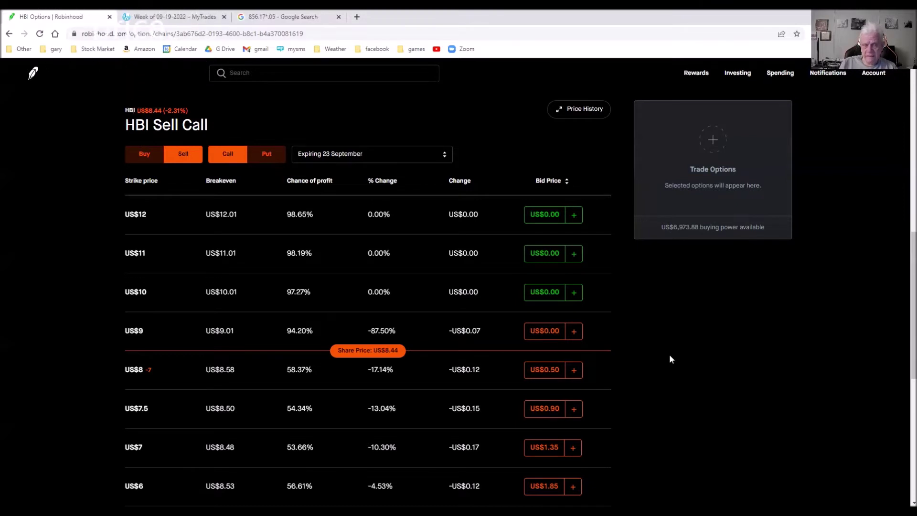
# Add the HBI $8 call as a 10-contract good-till-canceled sale and review the order
pyautogui.click(575, 372)
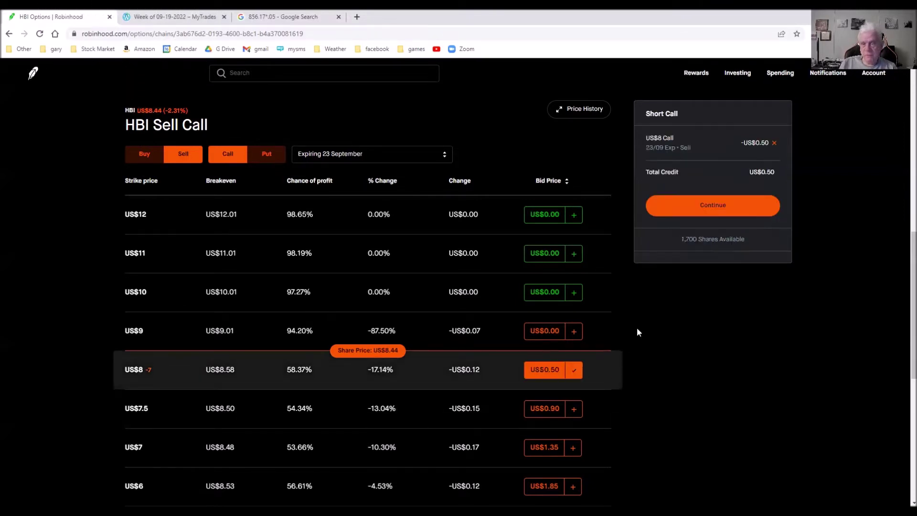
pyautogui.click(677, 209)
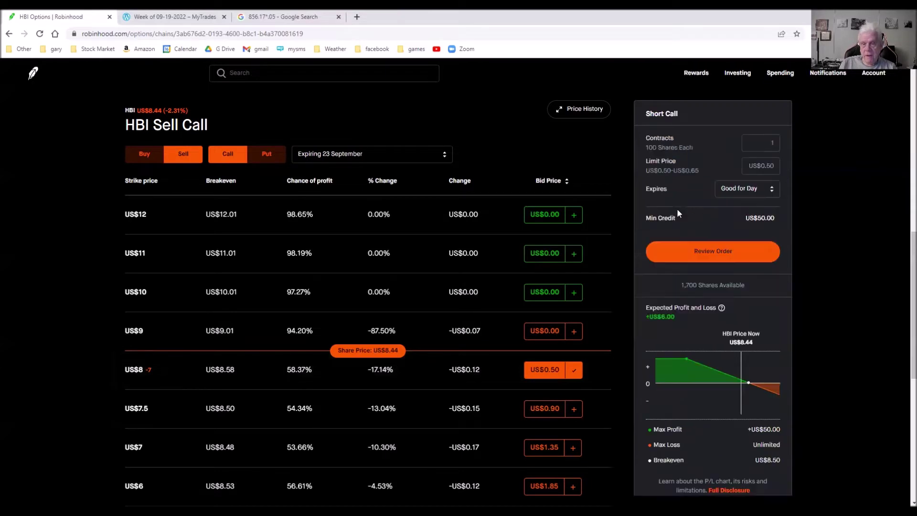
pyautogui.click(774, 141)
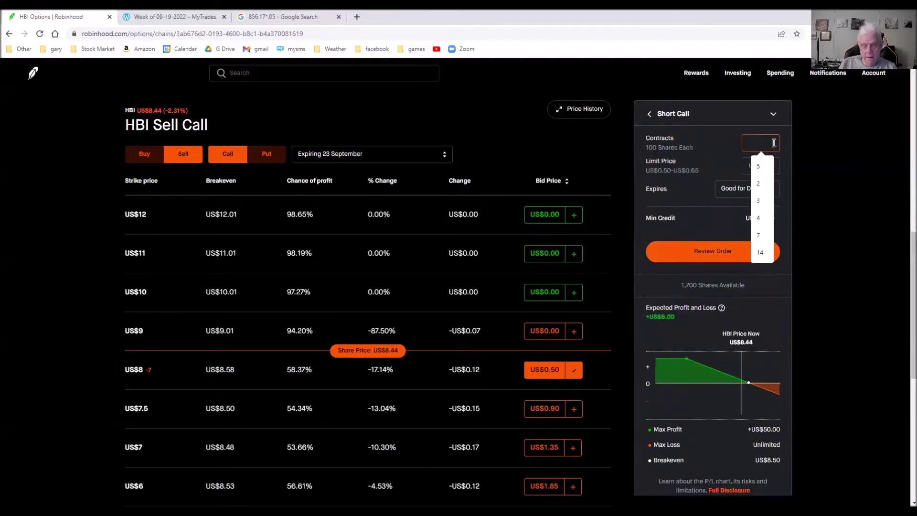
pyautogui.write('10')
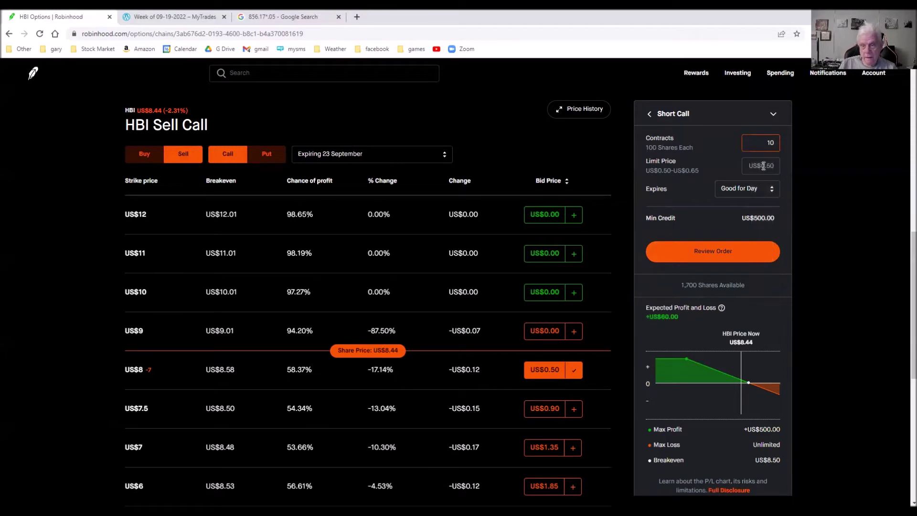
pyautogui.click(730, 187)
pyautogui.click(739, 237)
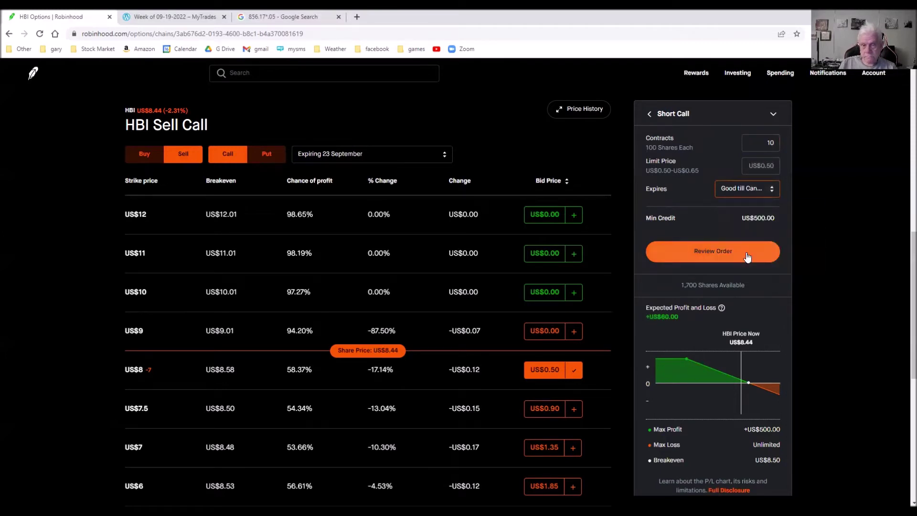
pyautogui.click(723, 258)
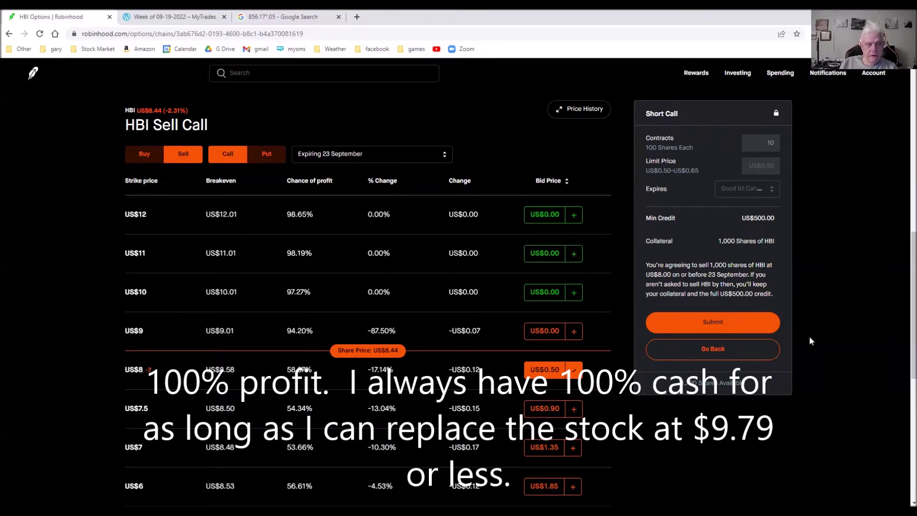
# Submit the 10-contract $8 short call and dismiss the queued confirmation
pyautogui.click(727, 323)
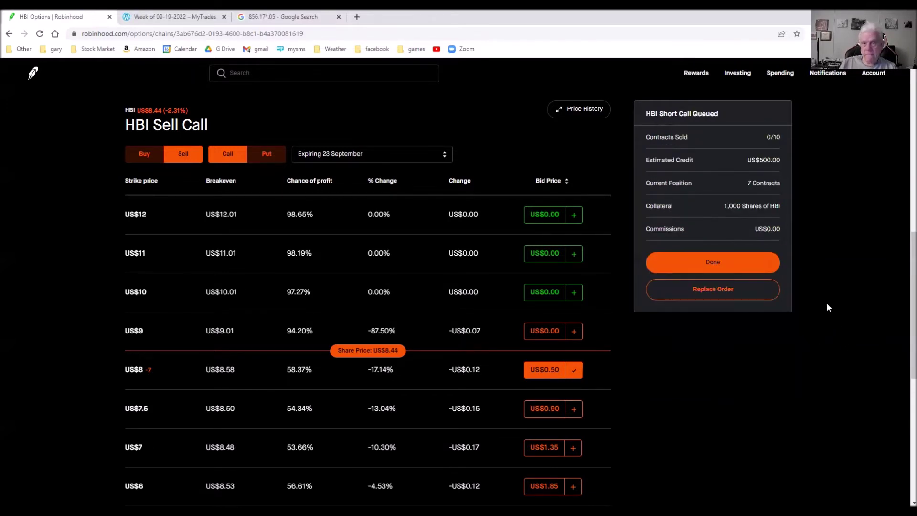
pyautogui.click(716, 265)
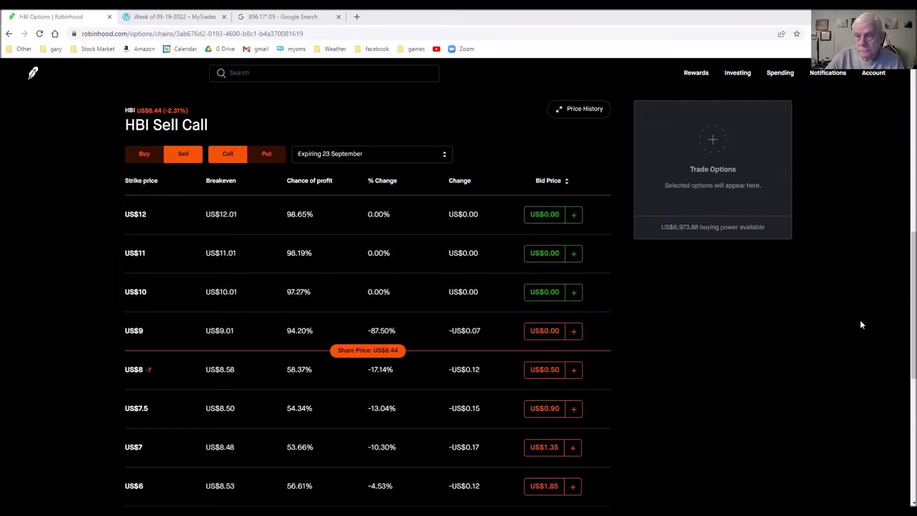
# Go to the account's Investing page showing the 1,700-share HBI holding
pyautogui.click(870, 77)
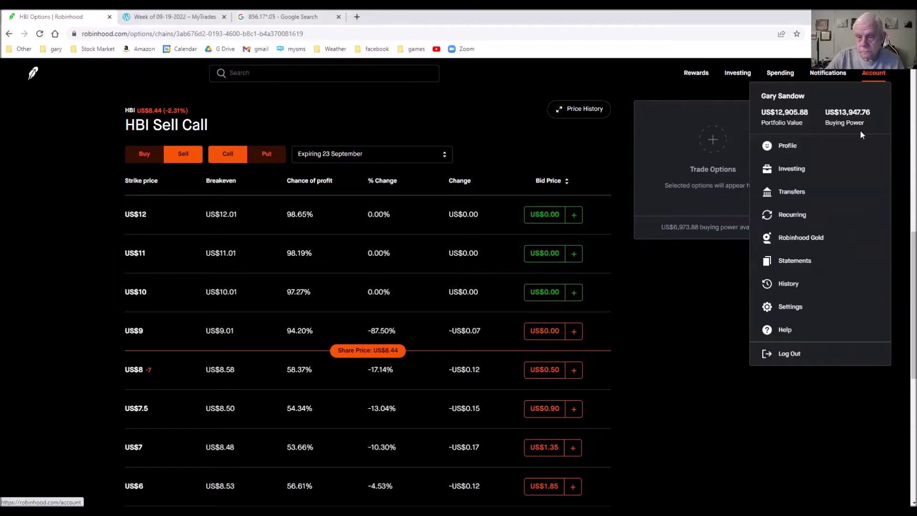
pyautogui.click(789, 174)
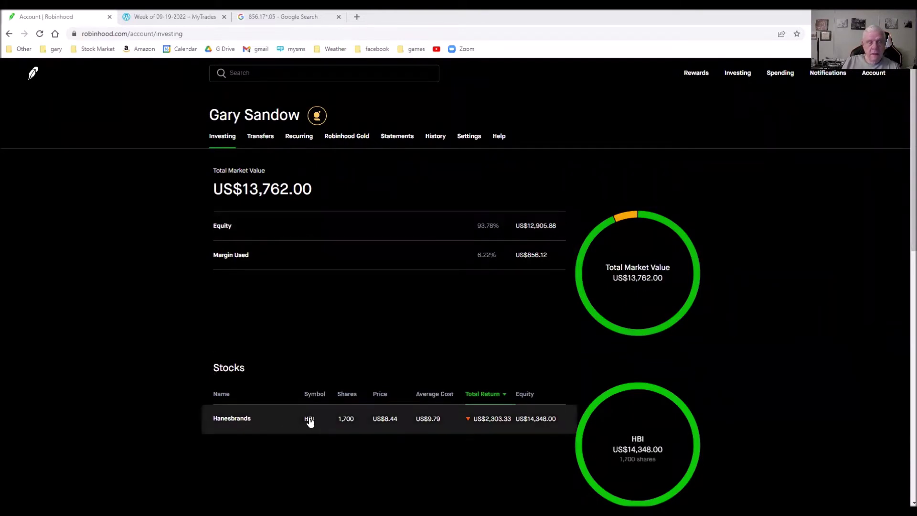
# Open the HBI options chain, switch to Sell Puts, and add the $8 put
pyautogui.click(309, 420)
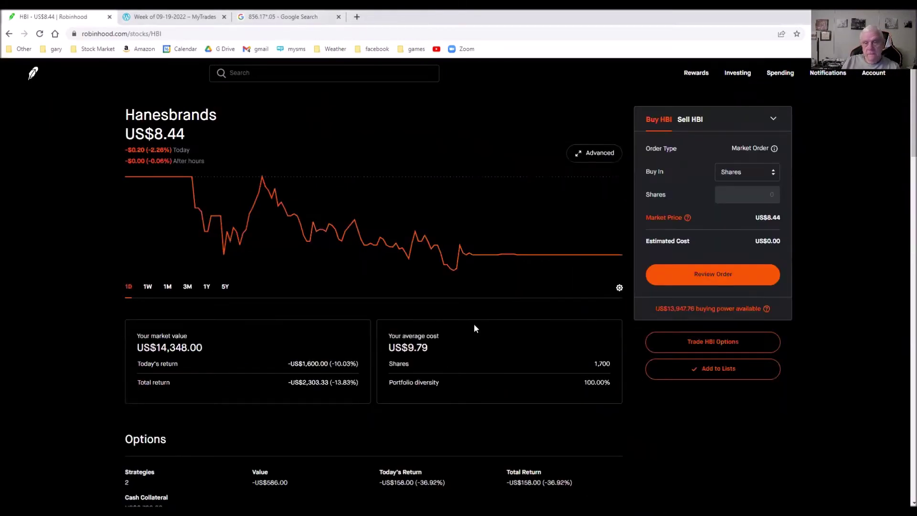
pyautogui.click(689, 342)
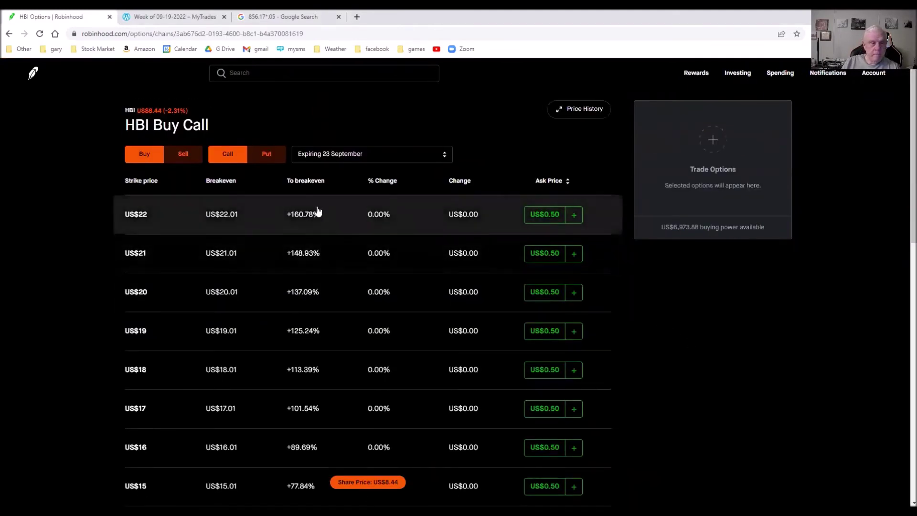
pyautogui.click(196, 157)
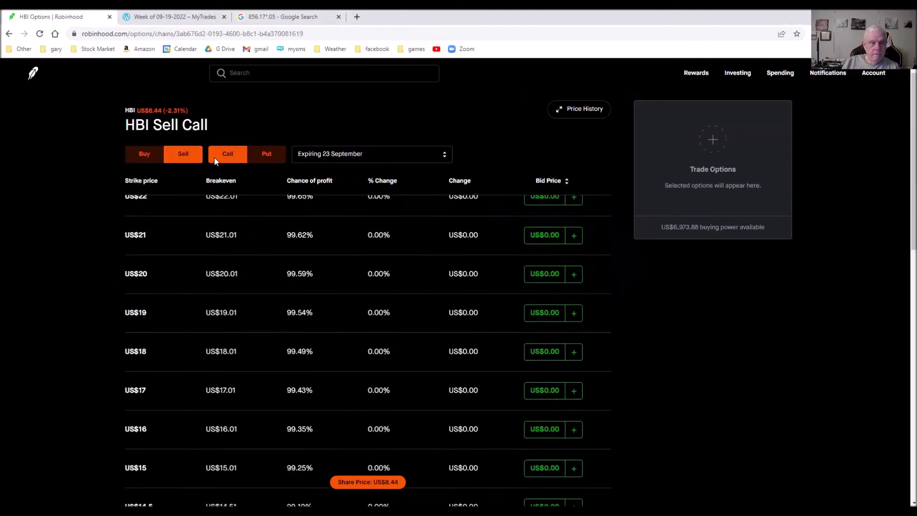
pyautogui.click(264, 155)
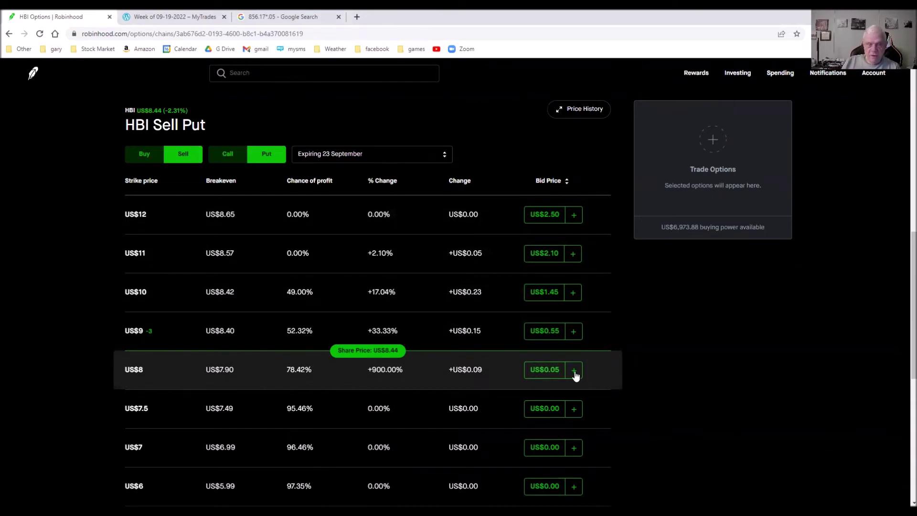
pyautogui.click(575, 375)
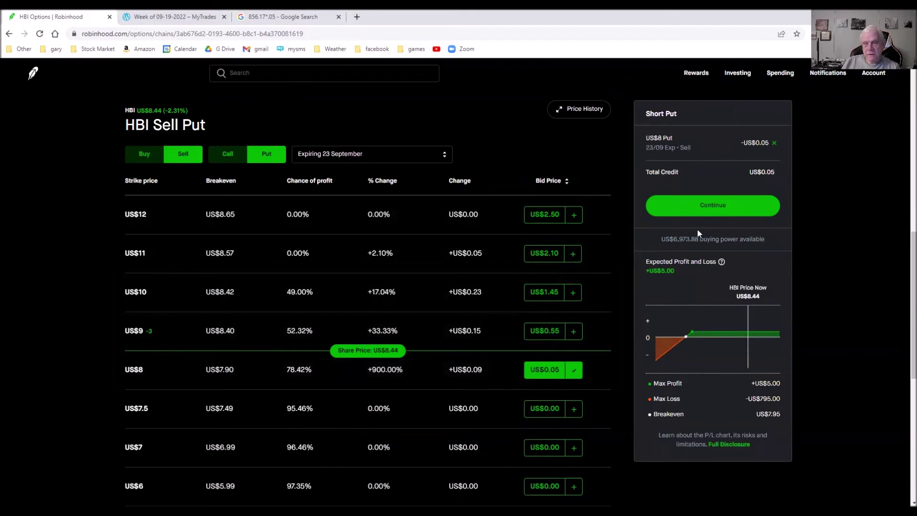
# Set the $8 short put to 2 contracts at a $0.20 limit, good till canceled
pyautogui.click(712, 205)
pyautogui.click(761, 143)
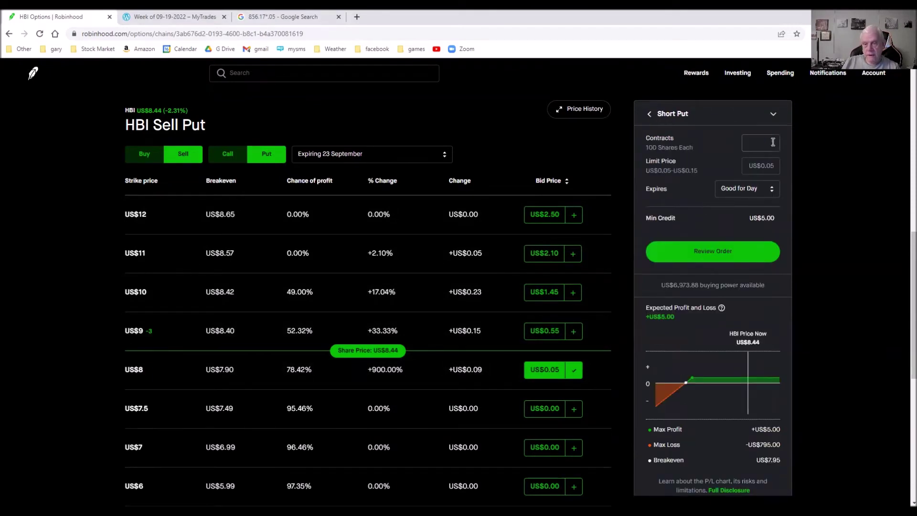
pyautogui.click(762, 184)
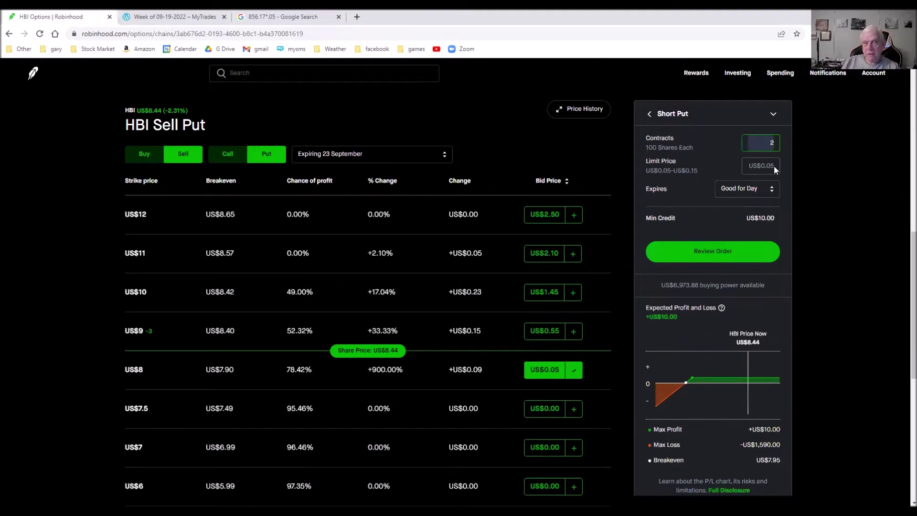
pyautogui.click(774, 165)
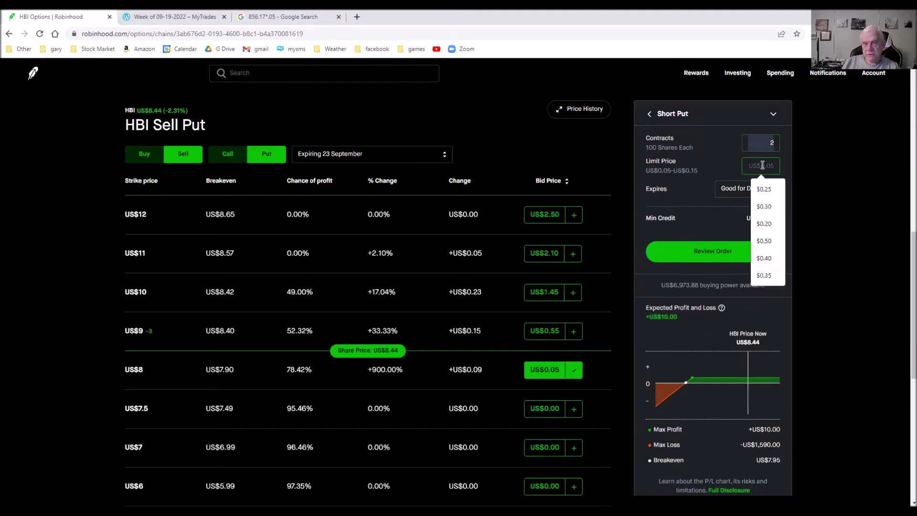
pyautogui.click(766, 224)
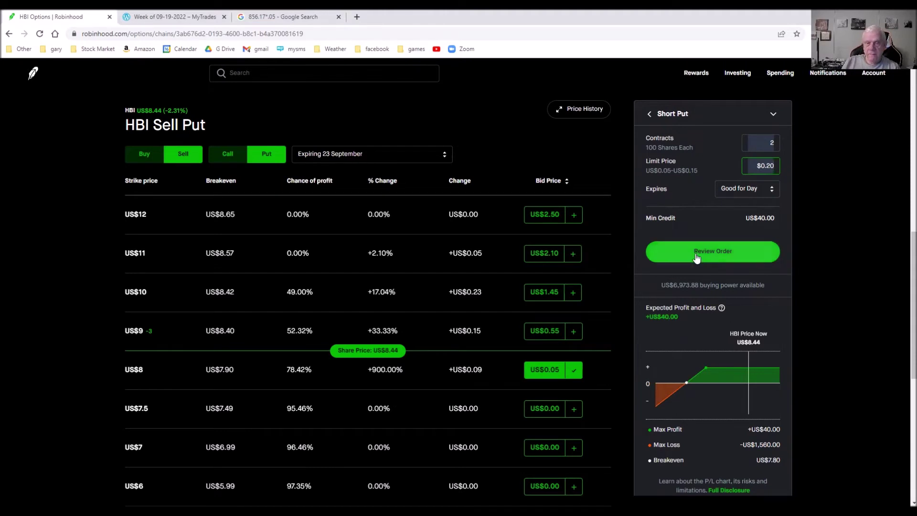
pyautogui.click(733, 191)
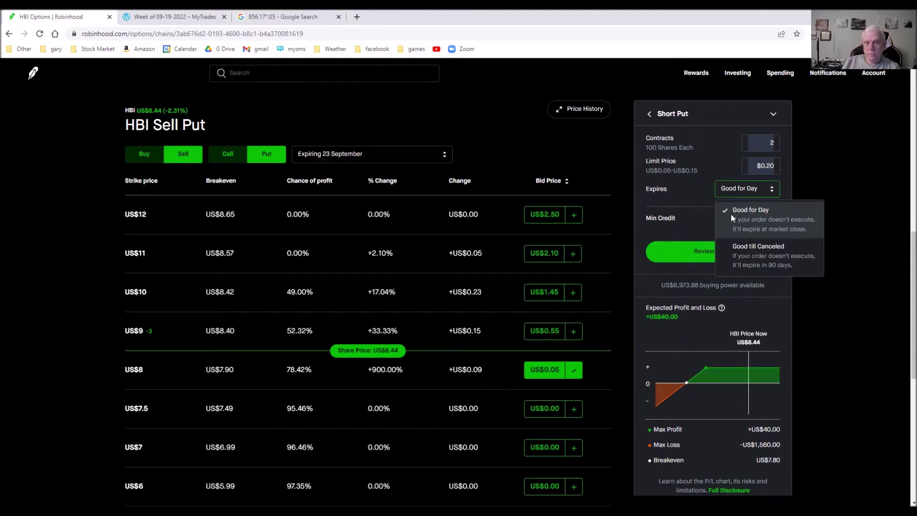
pyautogui.click(732, 251)
# Review and submit the 2-contract $8 put order, then add the $9 put
pyautogui.click(705, 254)
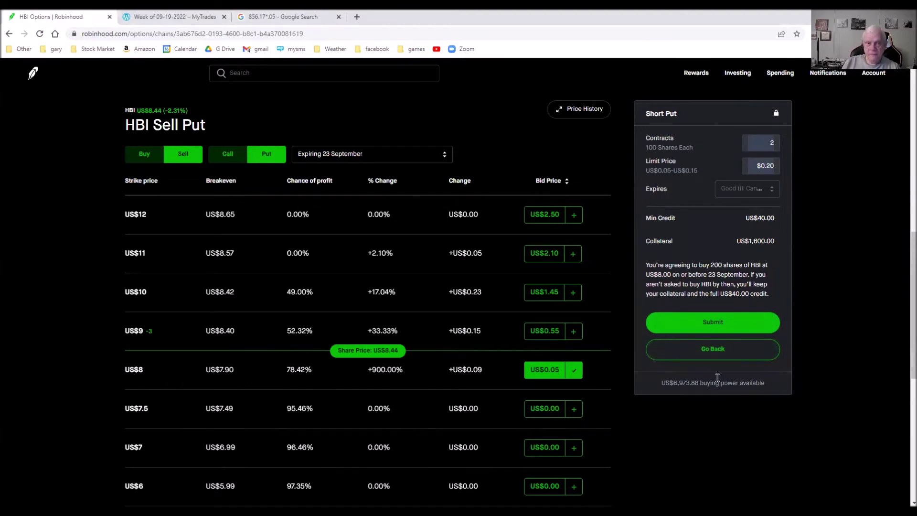
pyautogui.click(708, 328)
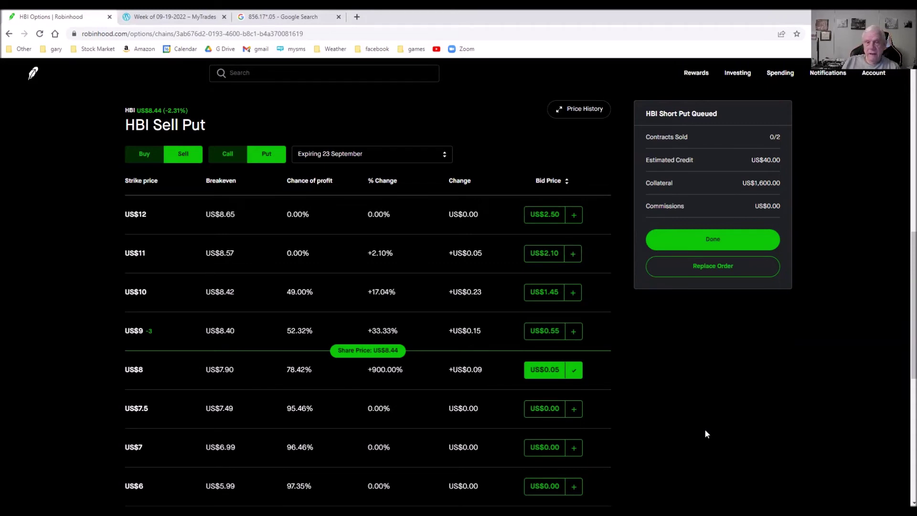
pyautogui.click(573, 332)
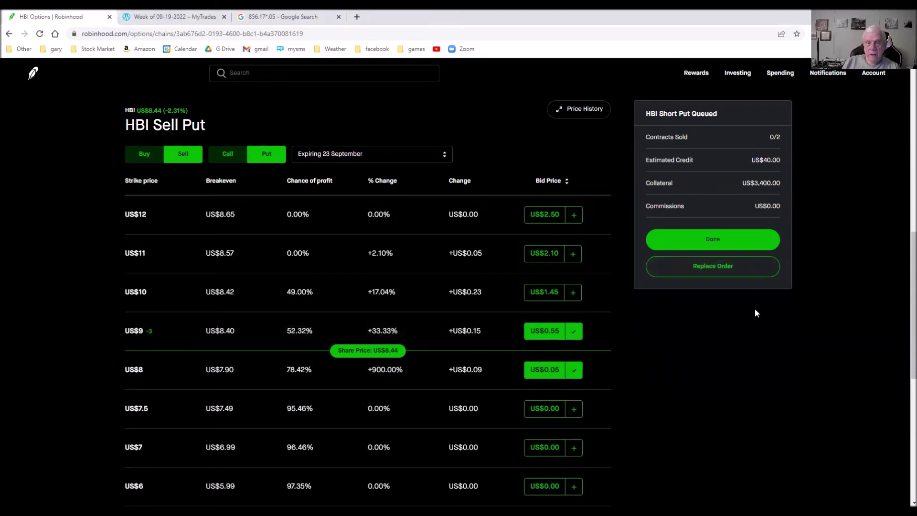
pyautogui.click(689, 248)
# Queue a 1-contract HBI $9 short put at $0.55 and dismiss the confirmation
pyautogui.click(574, 331)
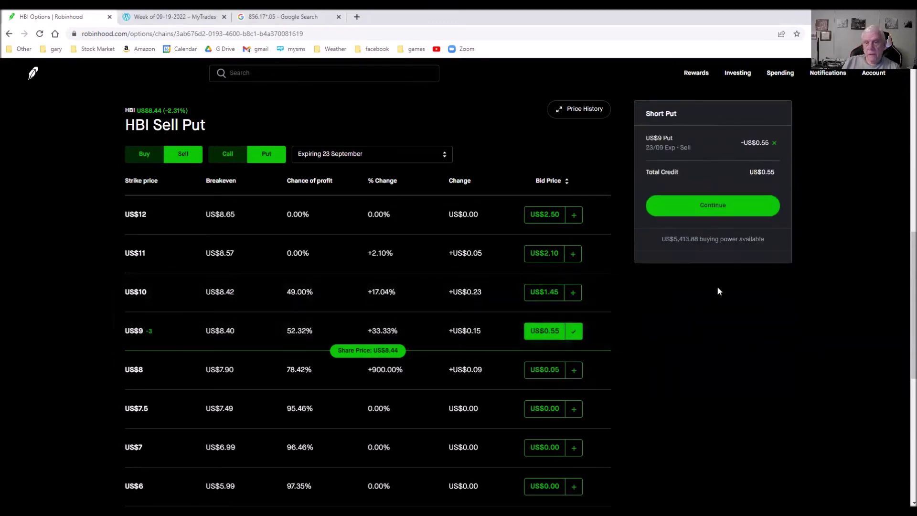
pyautogui.click(712, 206)
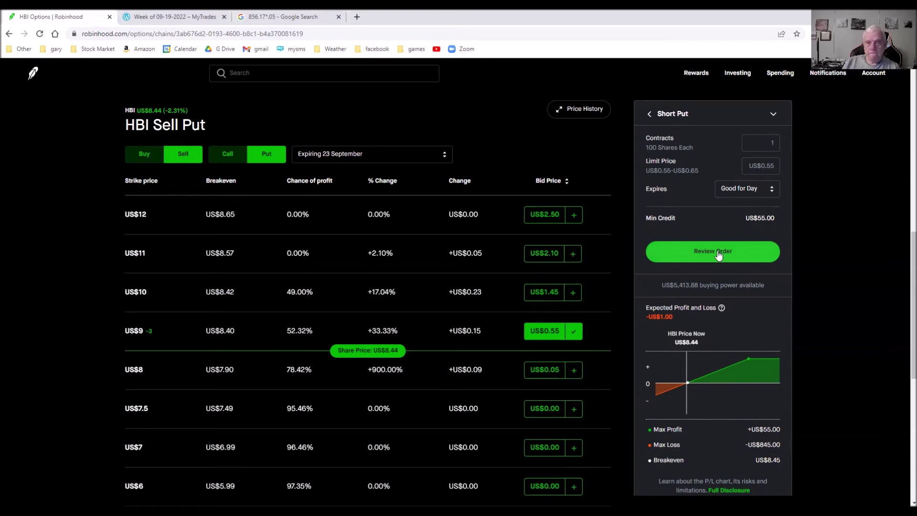
pyautogui.click(717, 252)
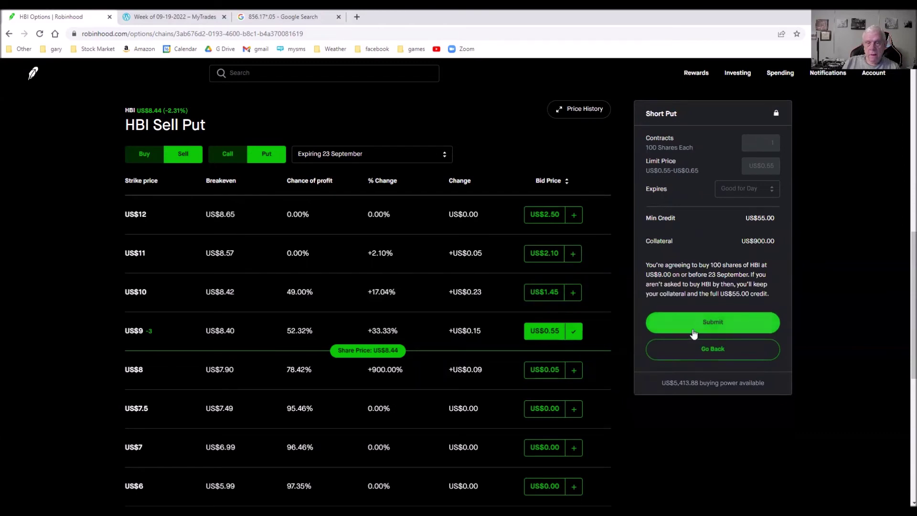
pyautogui.click(709, 325)
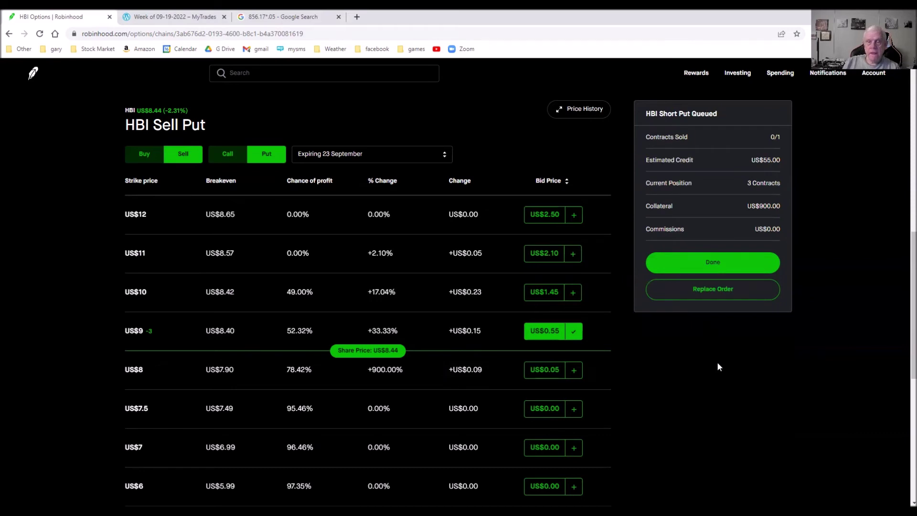
pyautogui.click(704, 266)
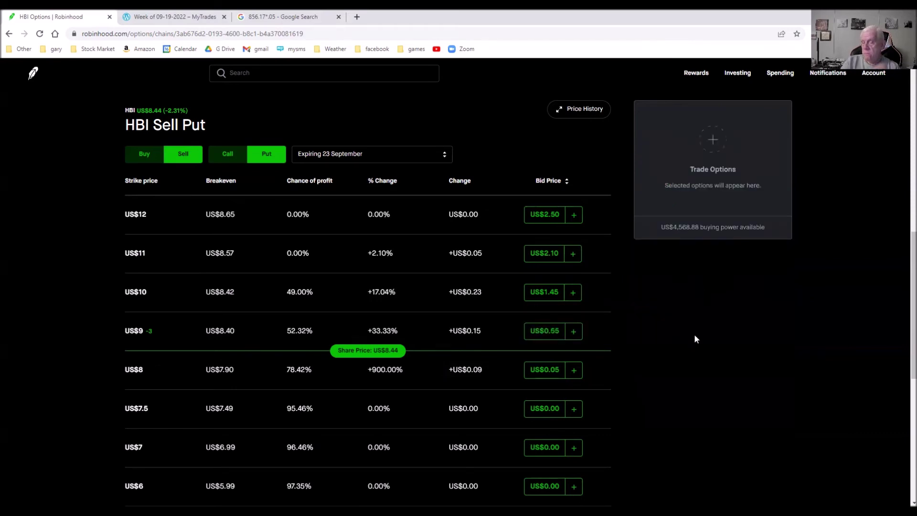